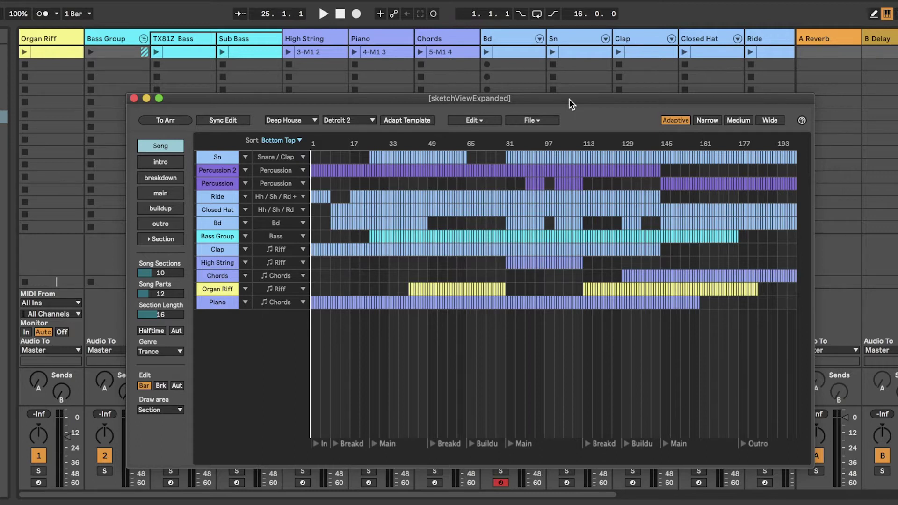
Step: Change the Percussion track's part to Lead, leaving Song Parts at 12
left_click(286, 183)
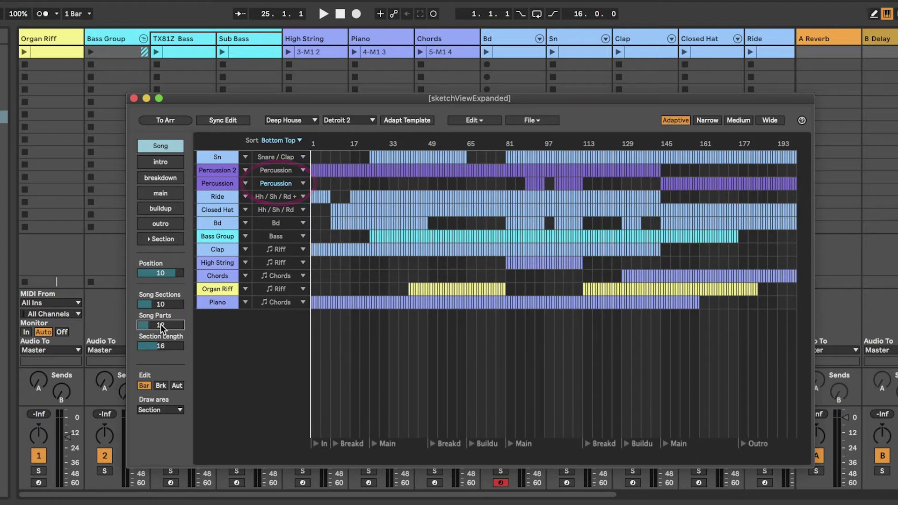
scroll(160, 324, "up", 2)
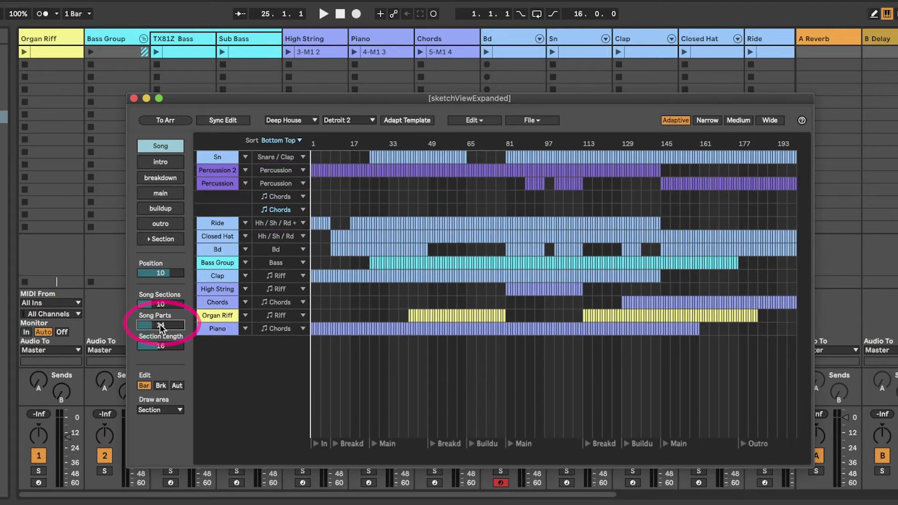
scroll(160, 324, "down", 1)
scroll(161, 325, "down", 1)
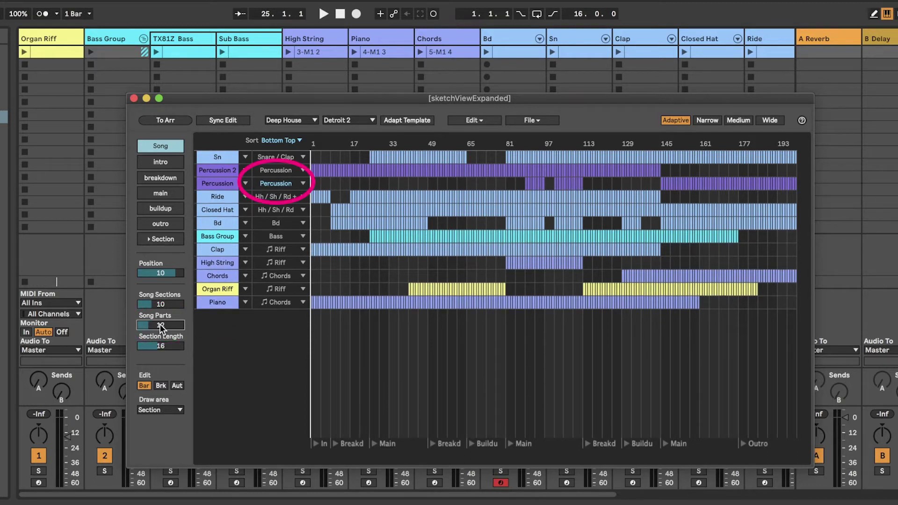
left_click(302, 183)
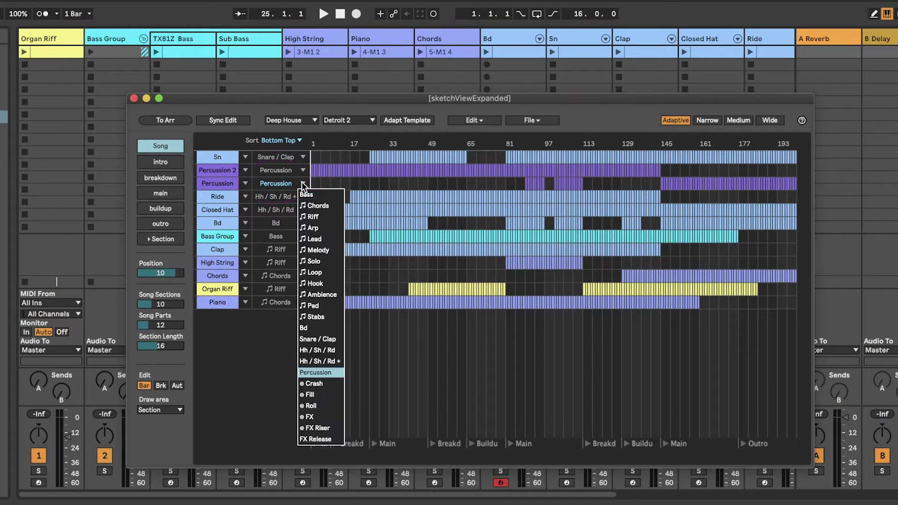
left_click(300, 243)
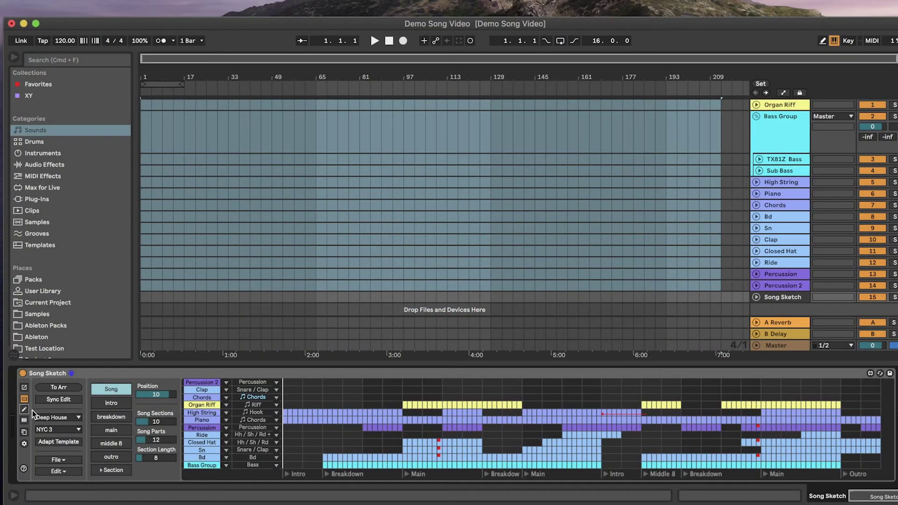
Step: Enable drawing with a 4-bar draw area, sketch an Organ Riff bar, then clear the grid
left_click(24, 411)
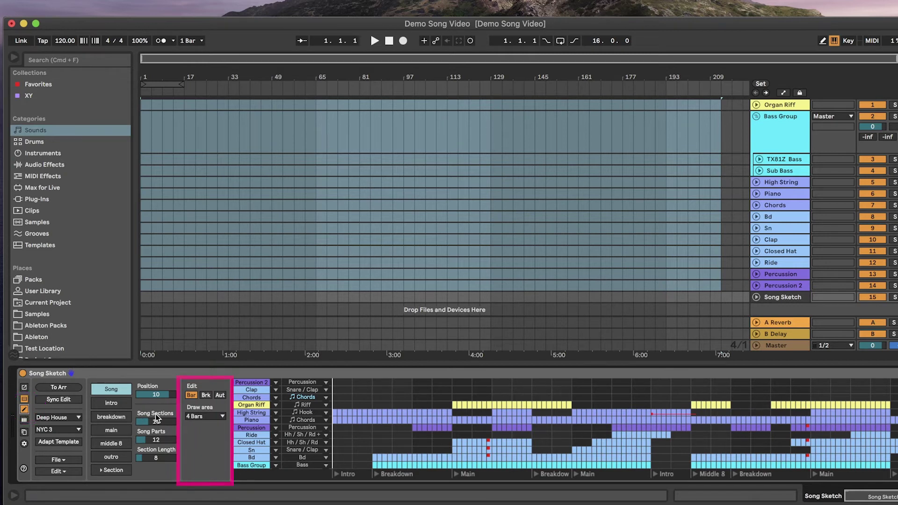
left_click(205, 417)
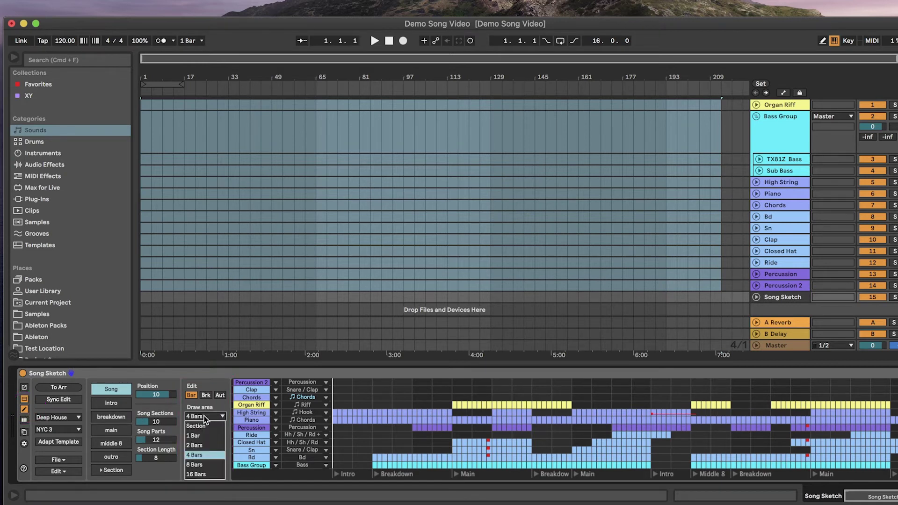
left_click(203, 457)
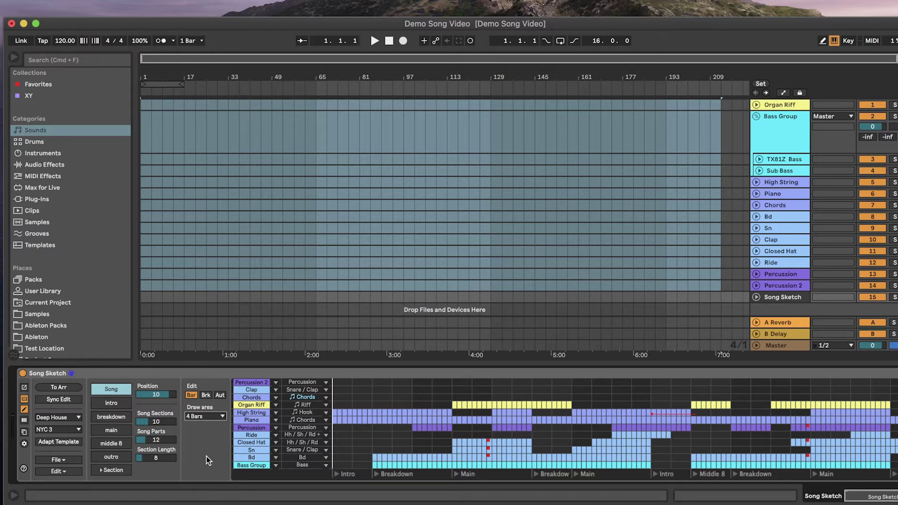
left_click(345, 406)
left_click(79, 471)
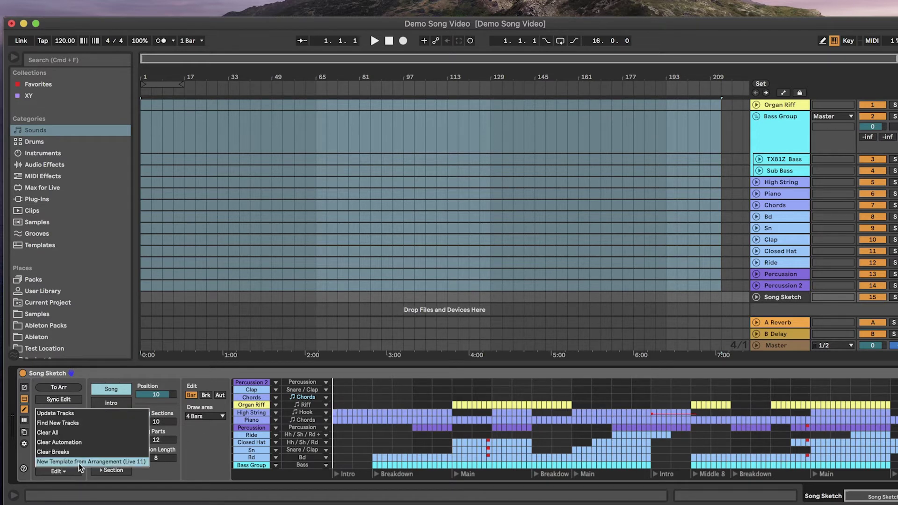
left_click(73, 431)
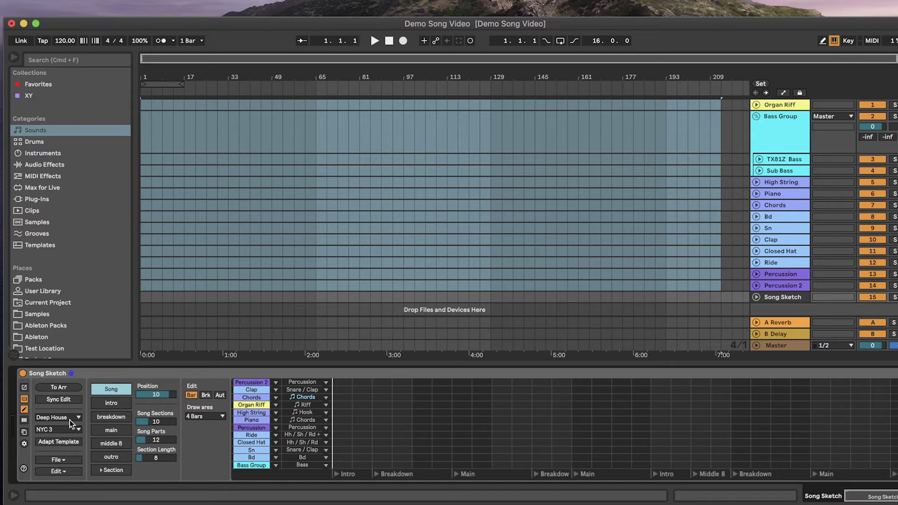
Step: Turn on Sync Edit and paint Closed Hat, Sn, Ride and Percussion bars in the intro
left_click(65, 400)
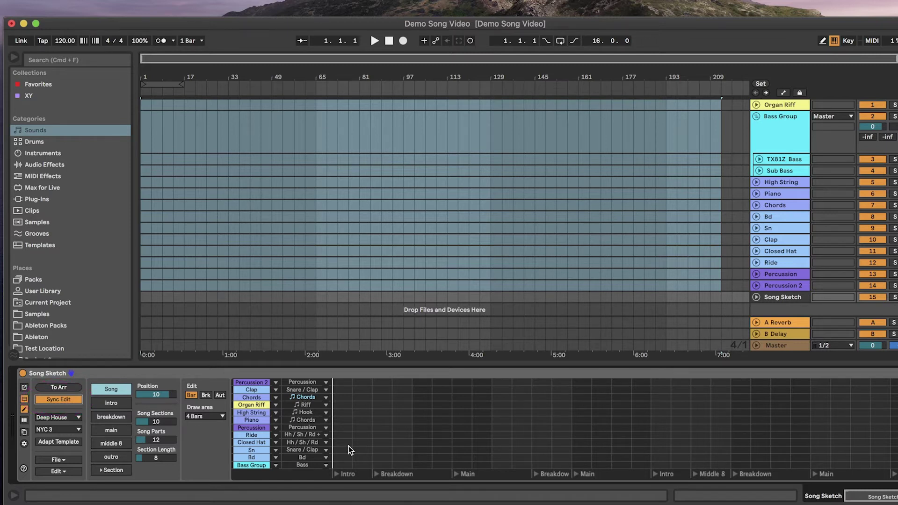
left_click_drag(350, 450, 375, 449)
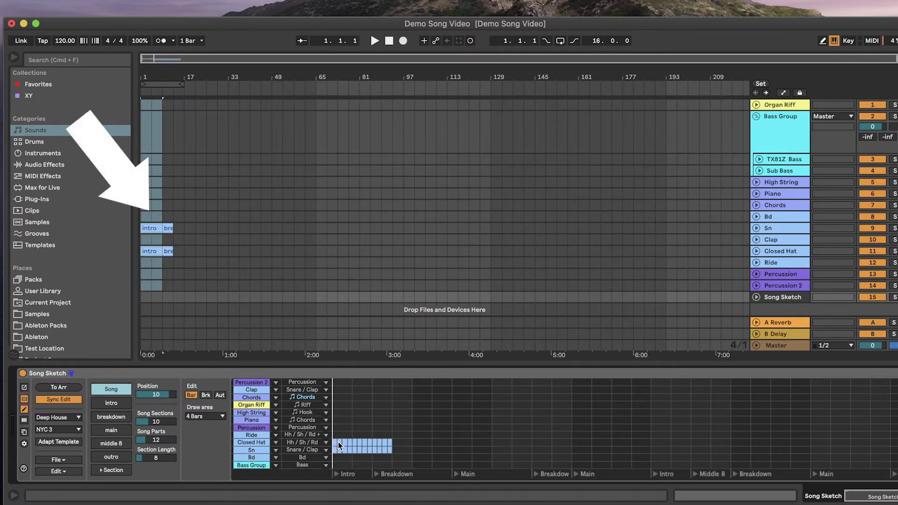
mouse_move(341, 434)
left_mouse_down()
mouse_move(392, 436)
mouse_move(398, 428)
mouse_move(403, 450)
mouse_move(420, 429)
left_mouse_up()
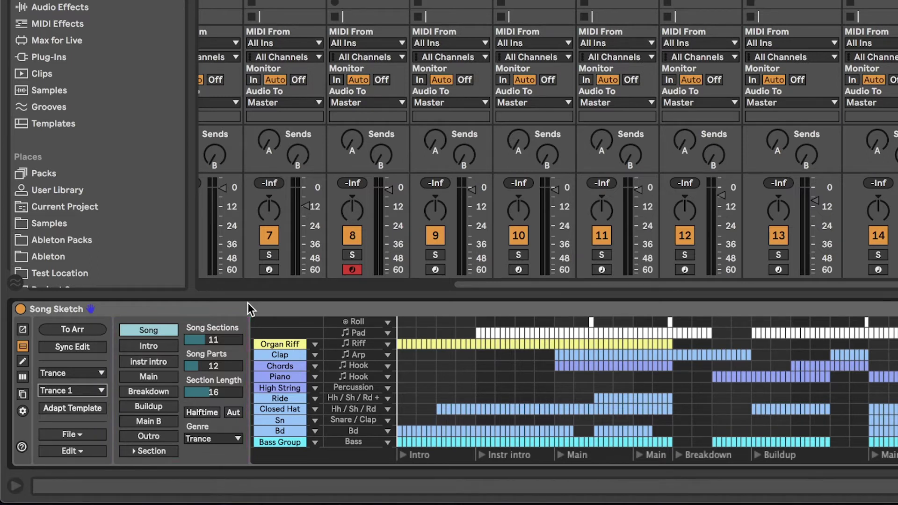
Step: Load the Trance 2 template and clear every part from its sketch grid
left_click(90, 389)
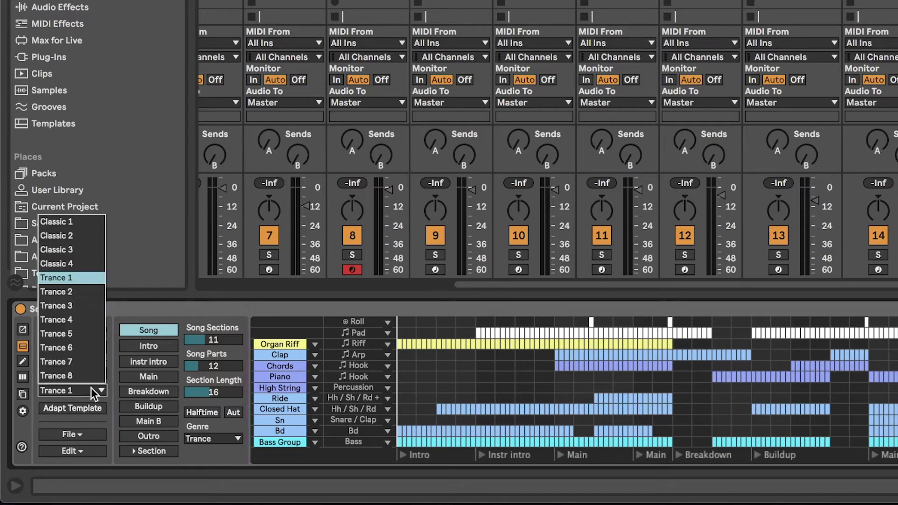
left_click(63, 294)
left_click(70, 452)
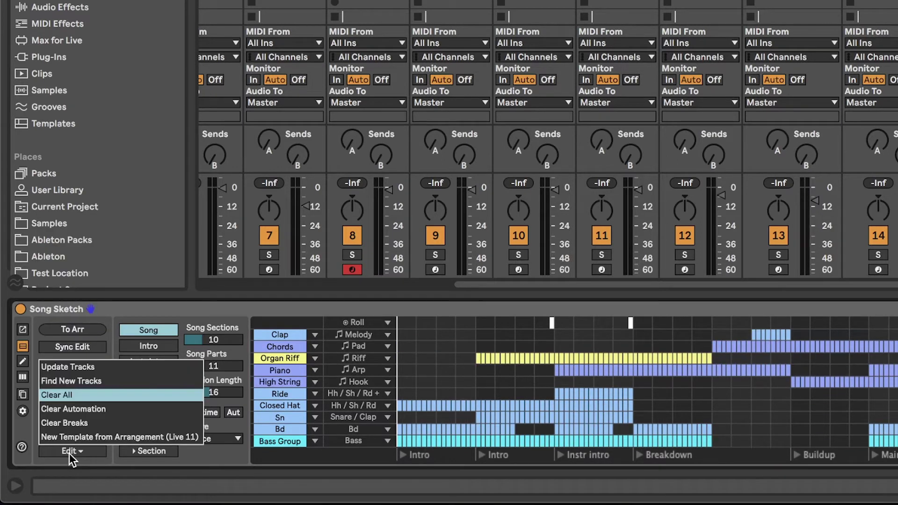
left_click(64, 396)
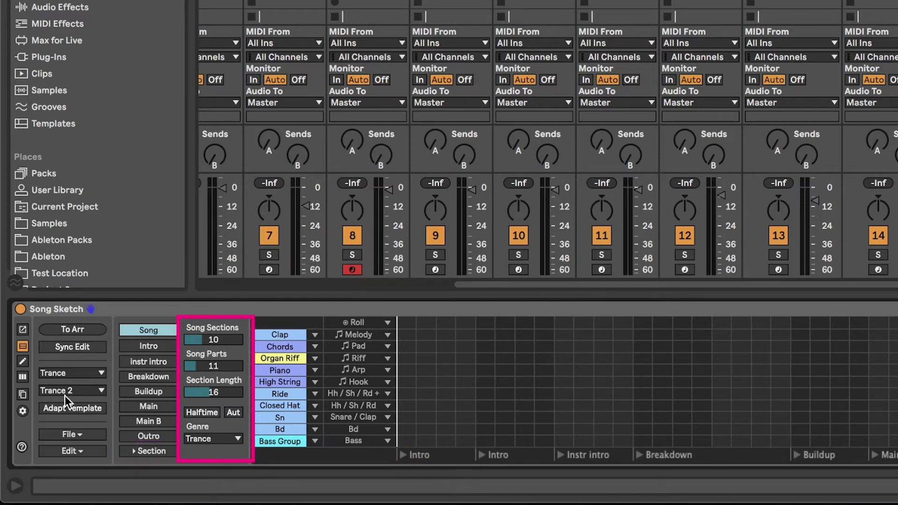
Step: Set Song Sections to 11, Song Parts to 12 and Section Length to 16
left_click(231, 342)
key("Up")
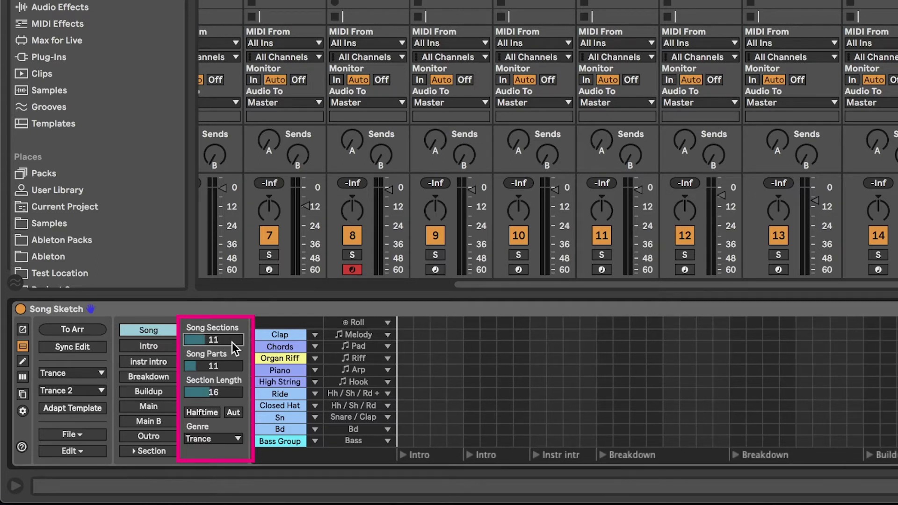
left_click(223, 370)
key("Up")
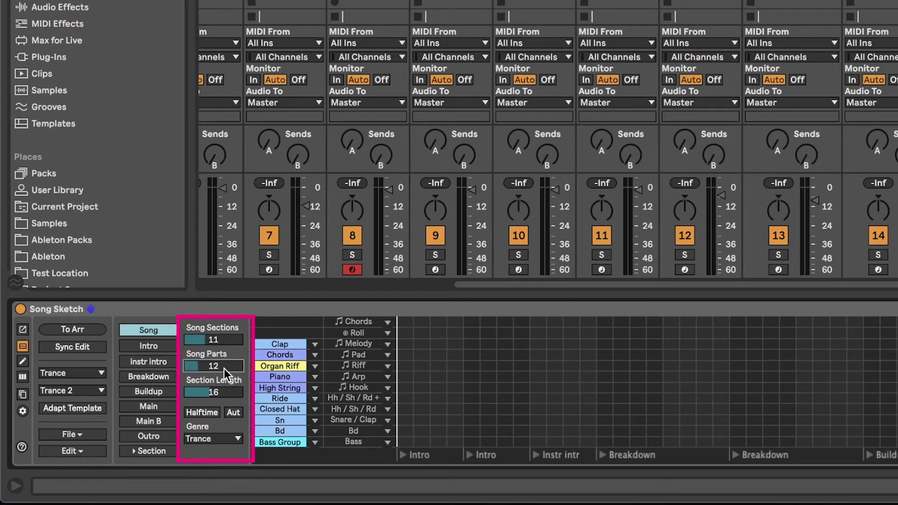
left_click(227, 391)
key("Down")
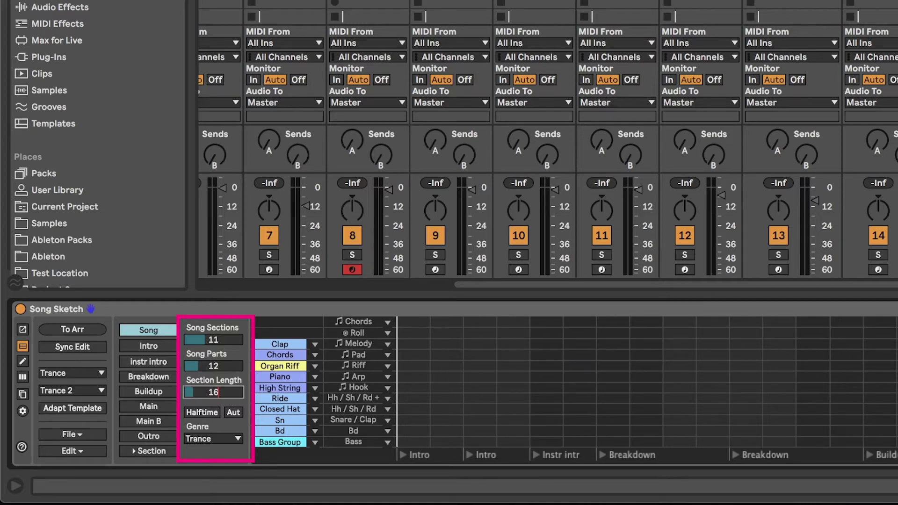
type("16")
key("Return")
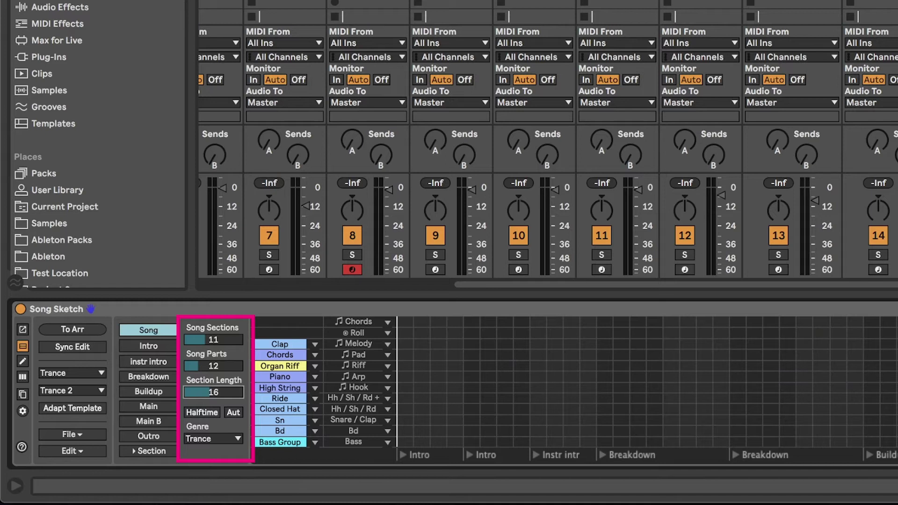
Step: Toggle halftime on and back off, and keep Trance as the genre
left_click(216, 413)
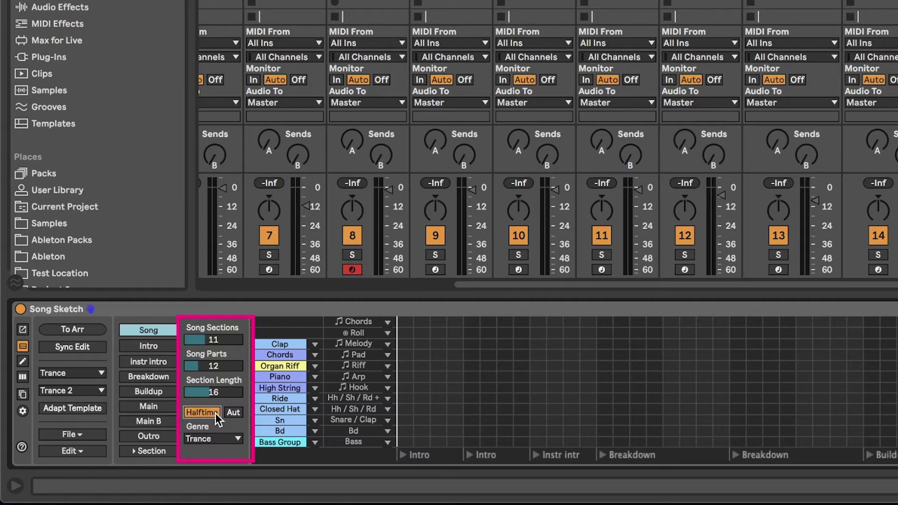
left_click(216, 413)
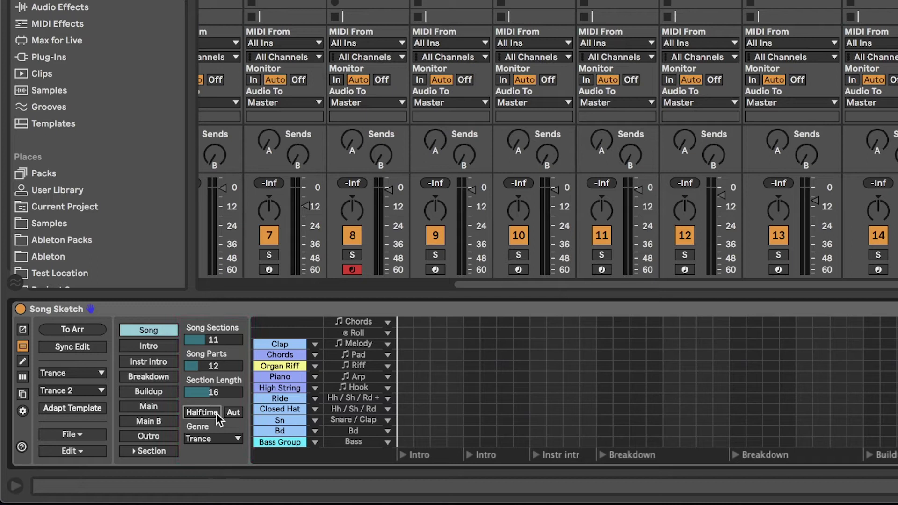
left_click(222, 437)
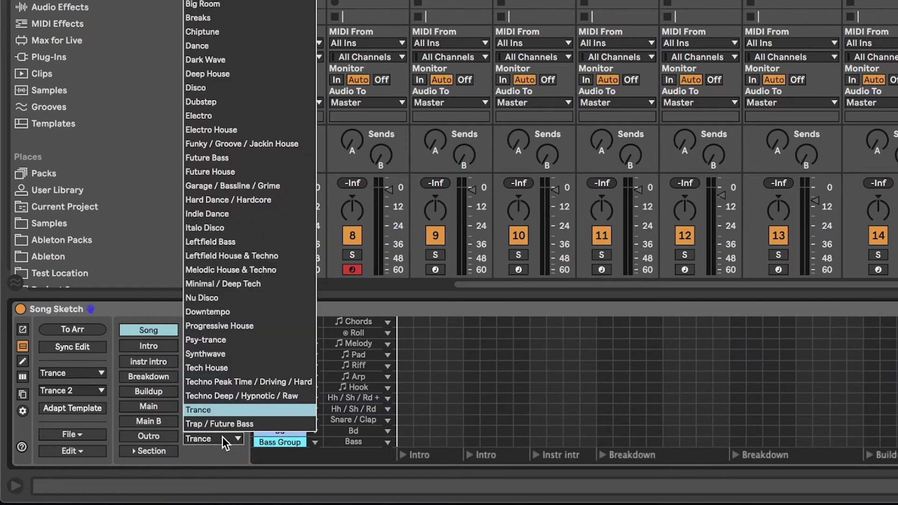
left_click(223, 410)
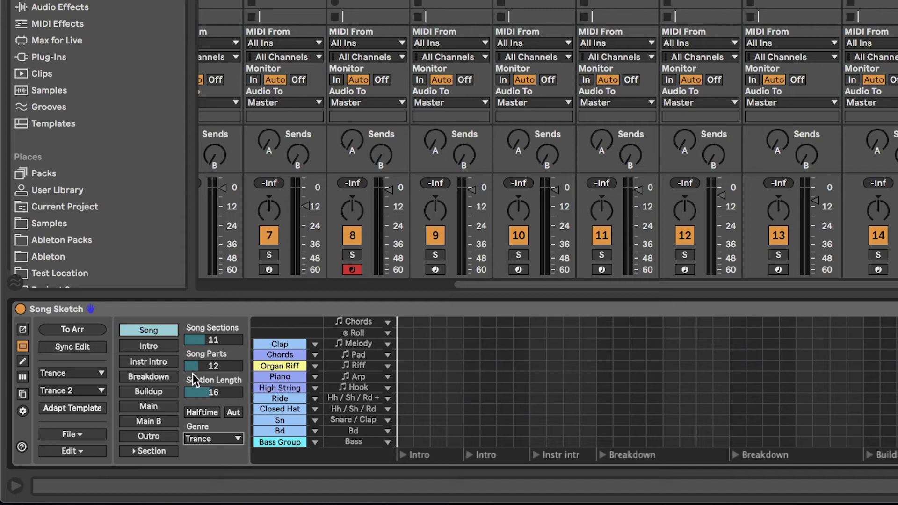
Step: Set the Breakdown sections to 16 bars, giving a relative length of 1.00
left_click(160, 377)
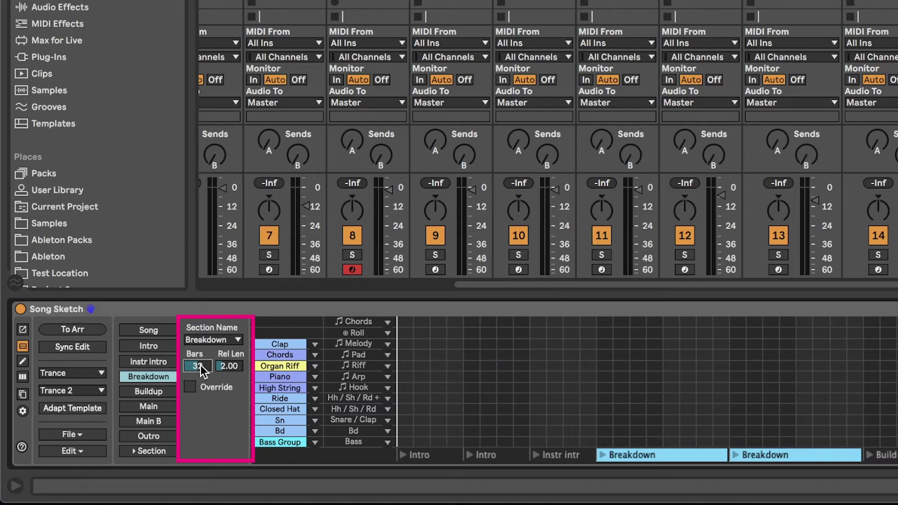
key("Return")
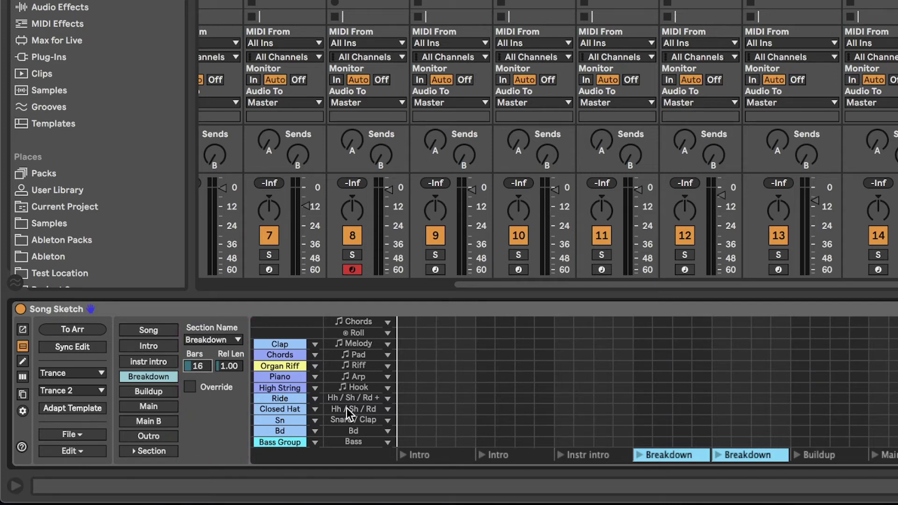
Step: Rename the Instr intro section to Drum Intro and set its relative length to 1
left_click(602, 458)
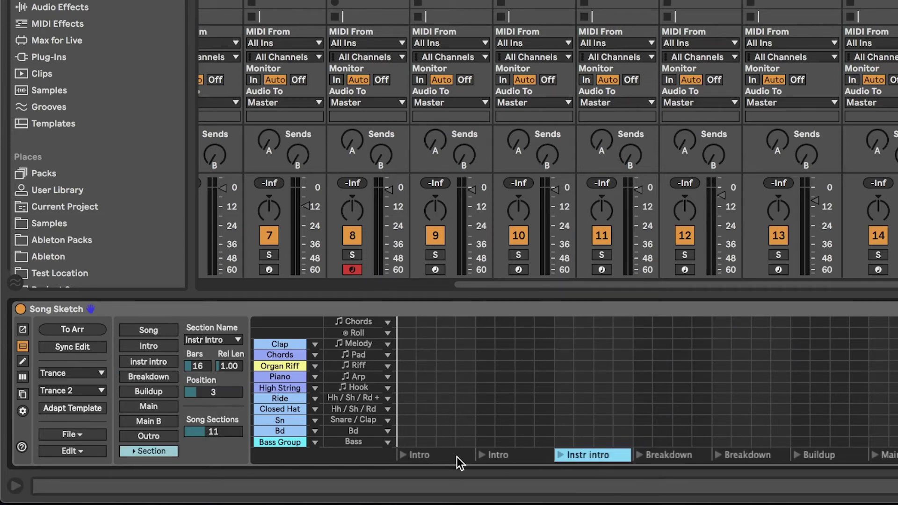
left_click(222, 338)
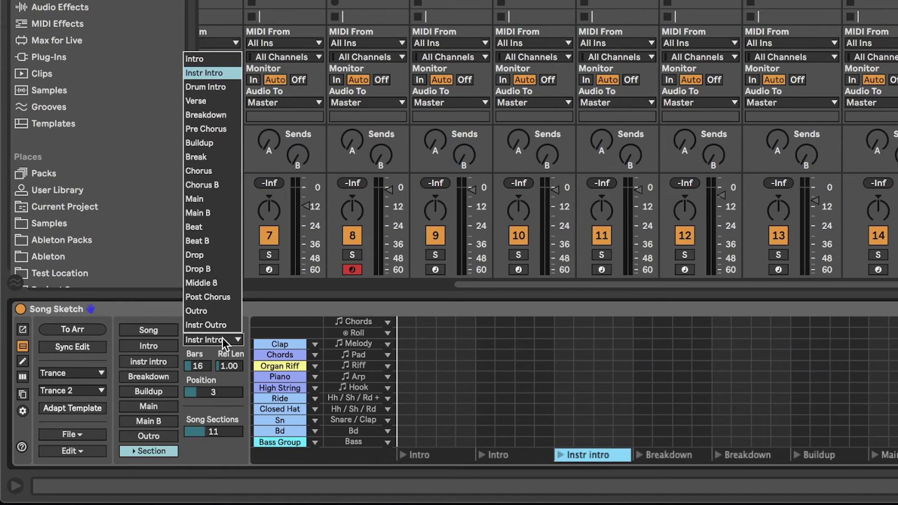
left_click(208, 86)
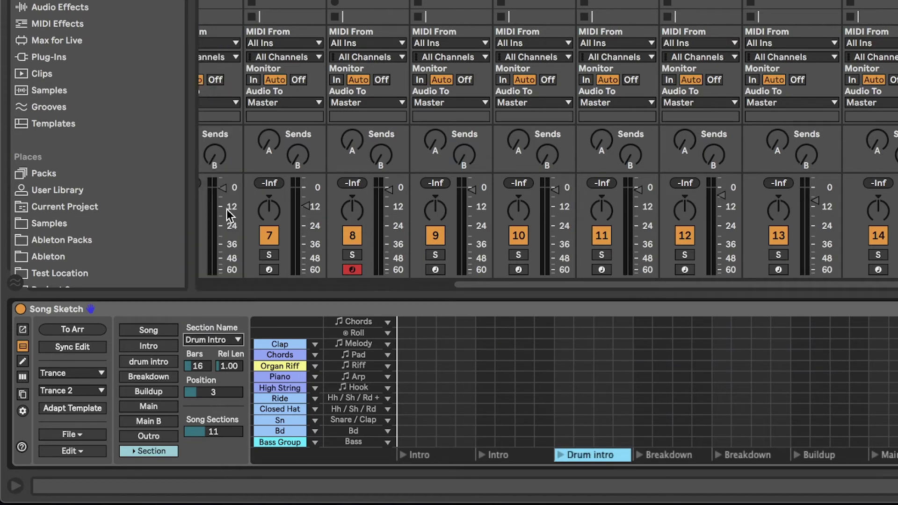
left_click(199, 365)
key("Return")
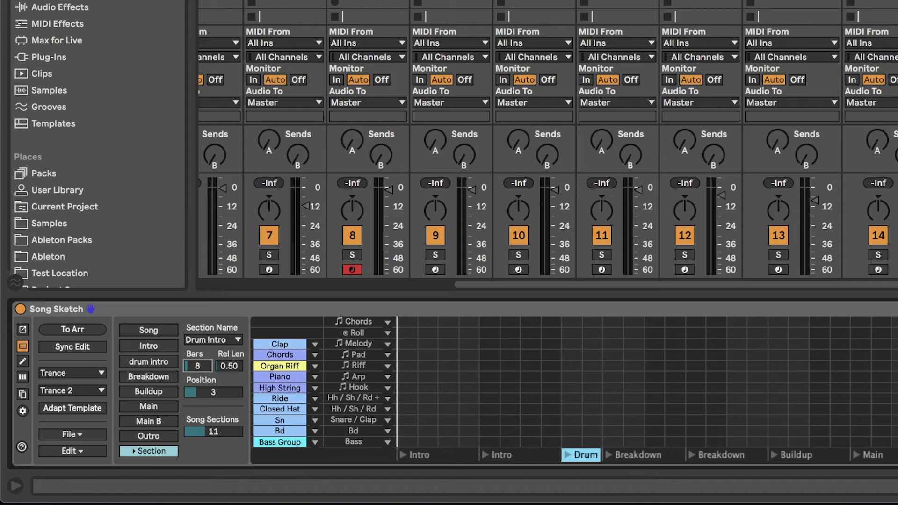
left_click(234, 368)
type("1")
key("Return")
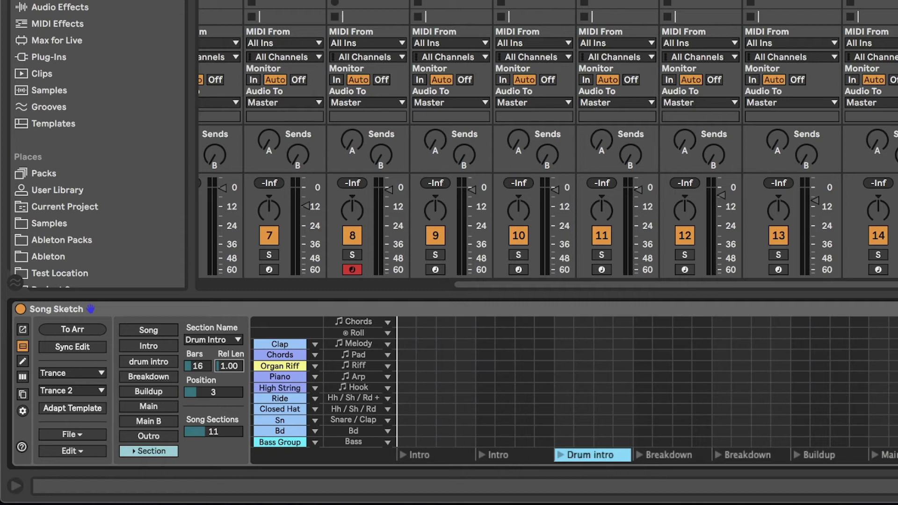
Step: Try the Drum Intro at positions 4 and 5, then return it to position 3
left_click(230, 389)
type("4")
key("Return")
type("5")
key("Return")
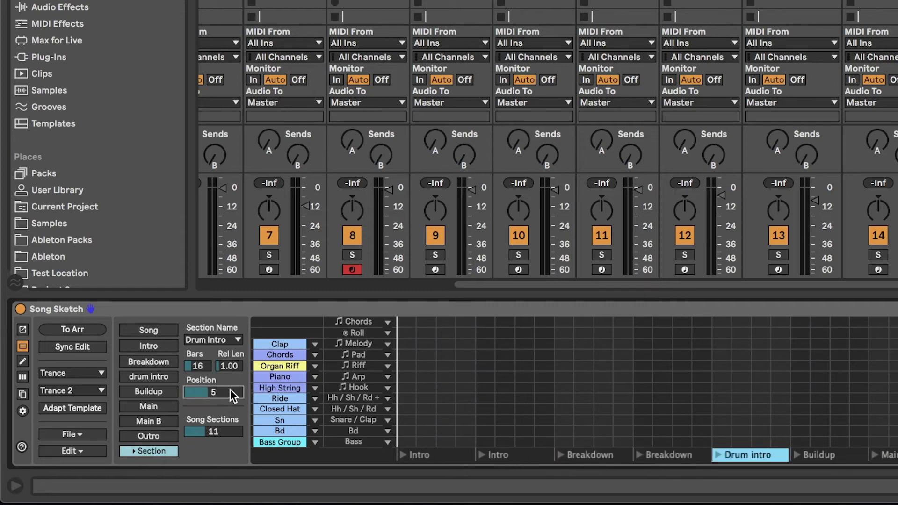
type("3")
key("Return")
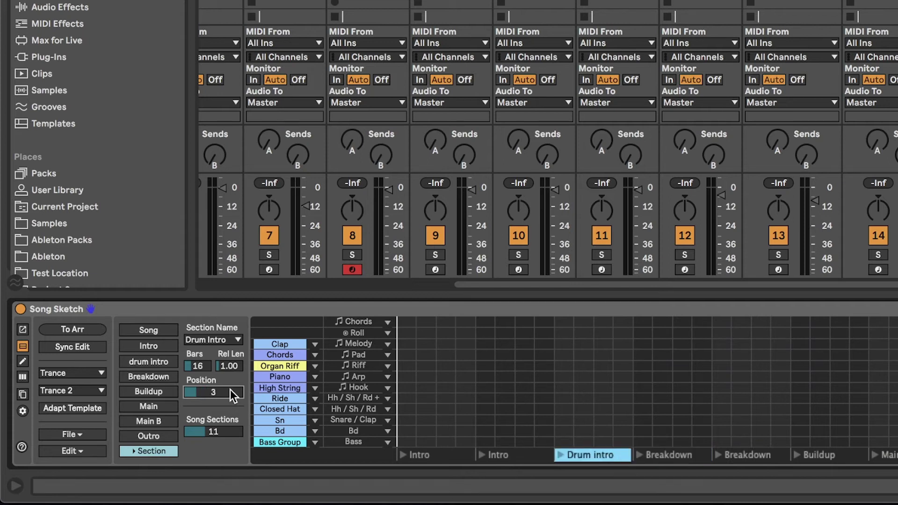
Step: Raise Song Sections to 12 and rename the new section back to Instr Intro
left_click(223, 430)
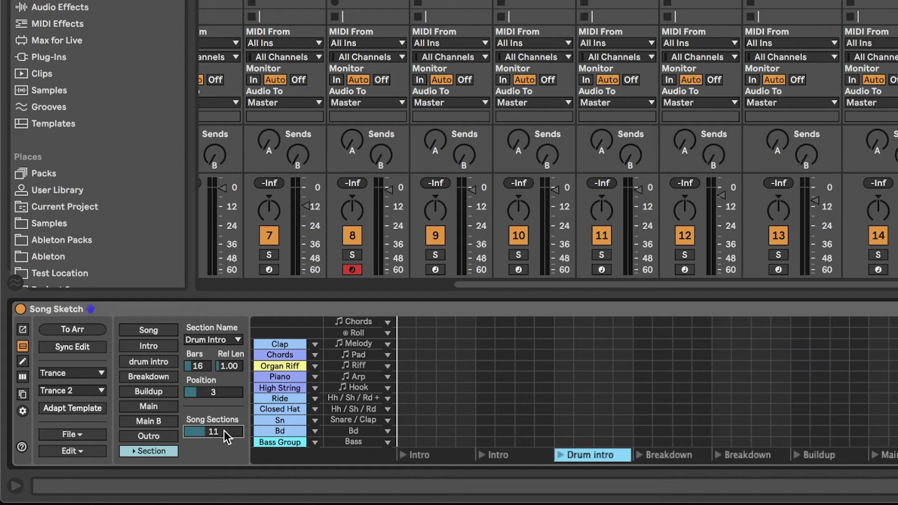
type("12")
key("Return")
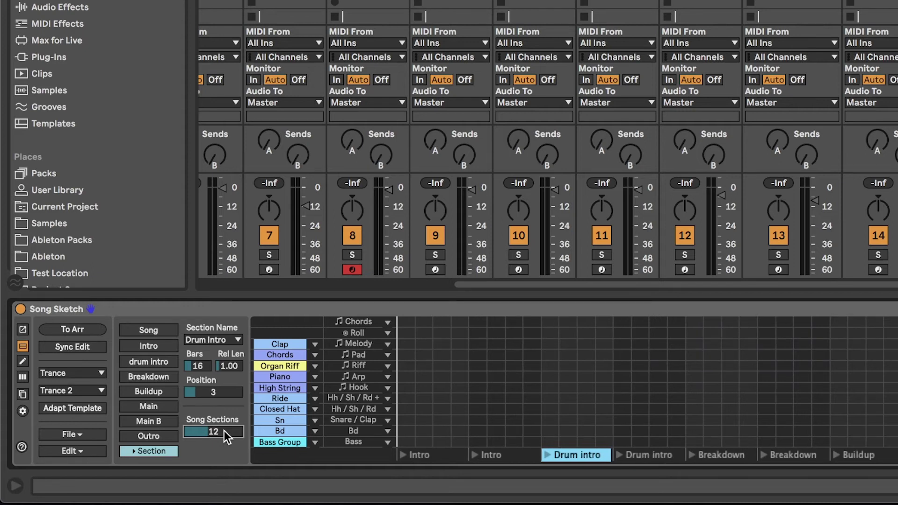
left_click(229, 341)
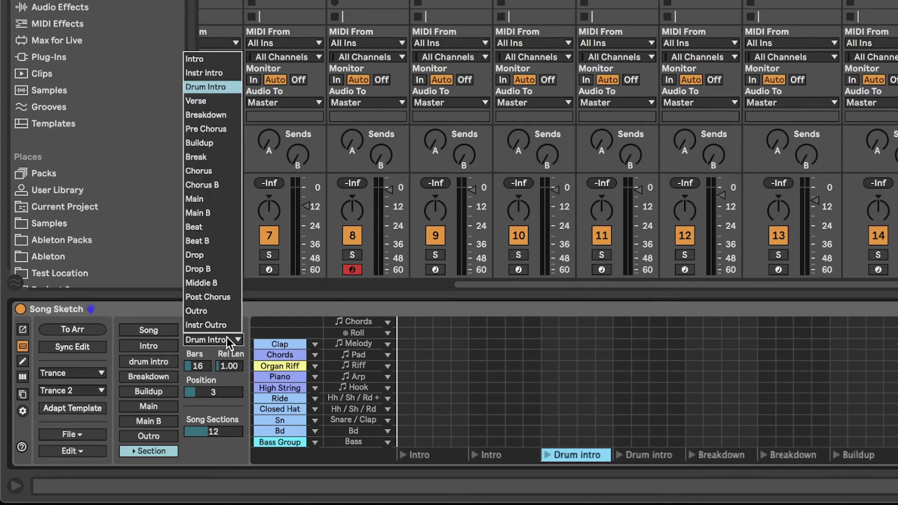
left_click(230, 72)
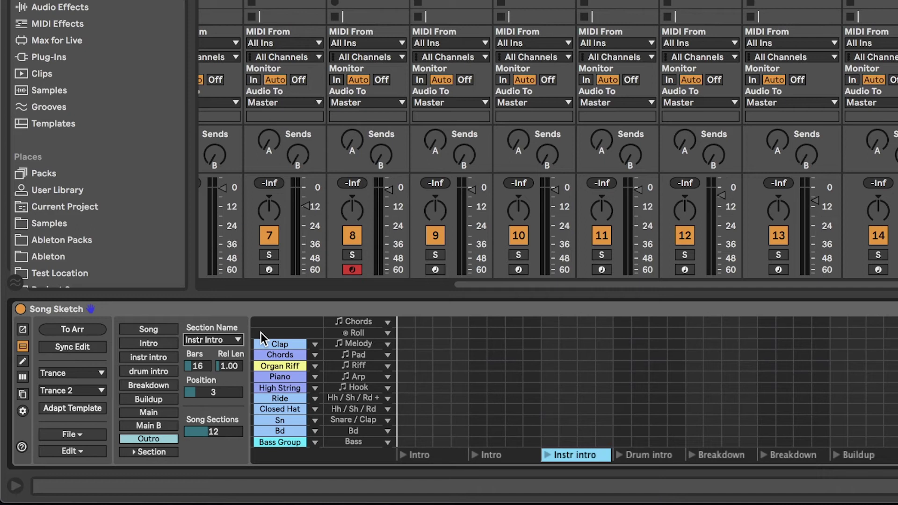
Step: Select the duplicate second Intro and reduce Song Sections to 11 to remove it
left_click(498, 454)
left_click(219, 431)
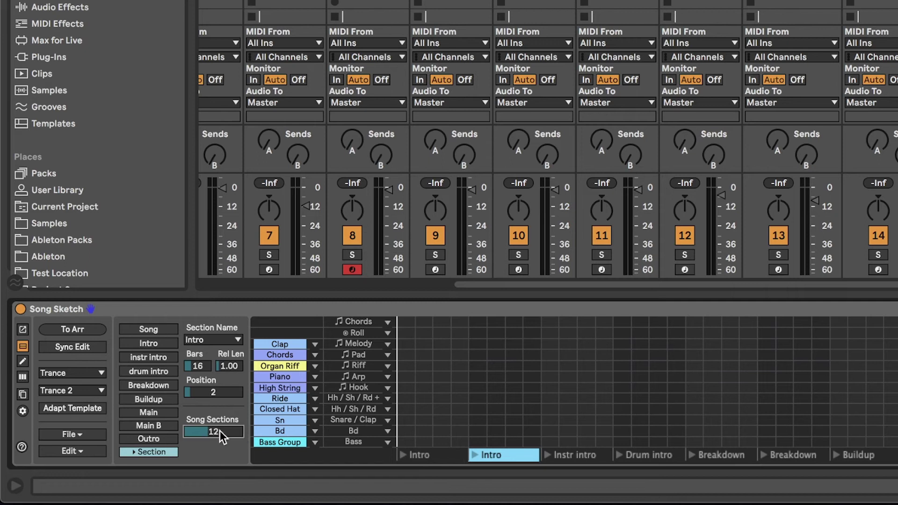
key("Down")
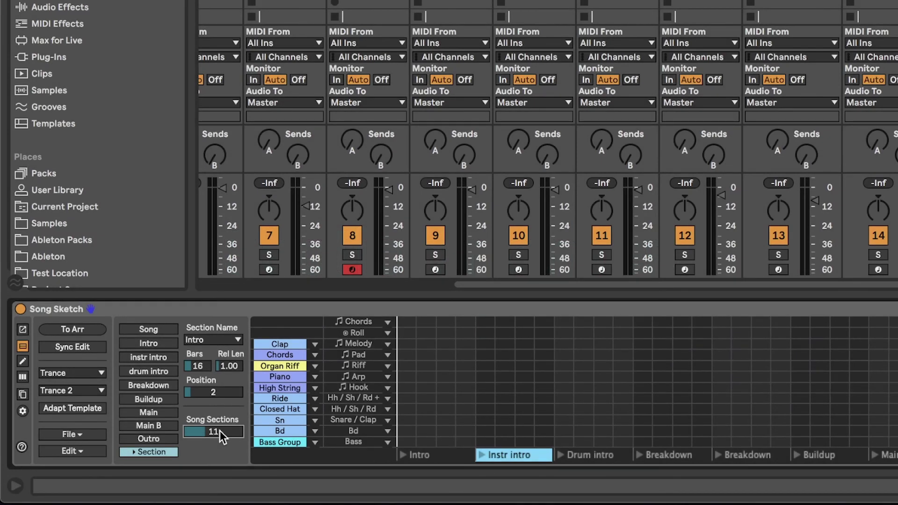
left_click(21, 411)
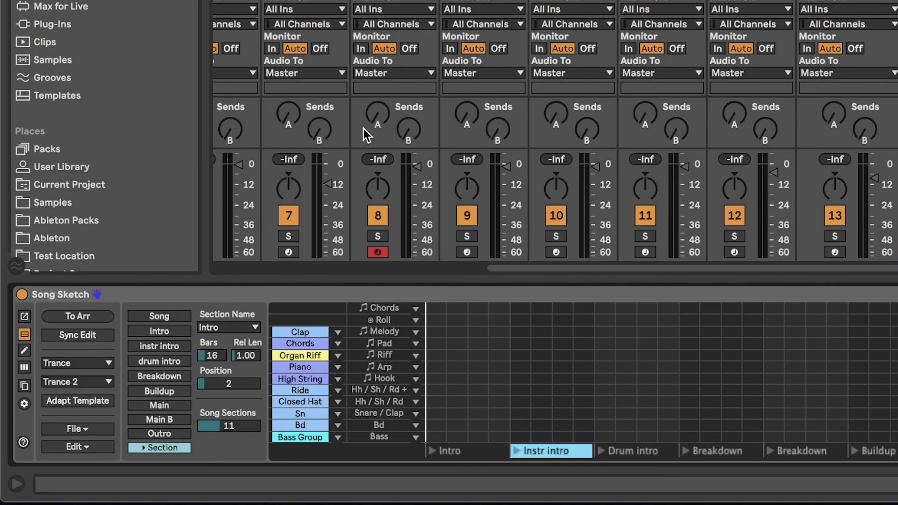
left_click(86, 426)
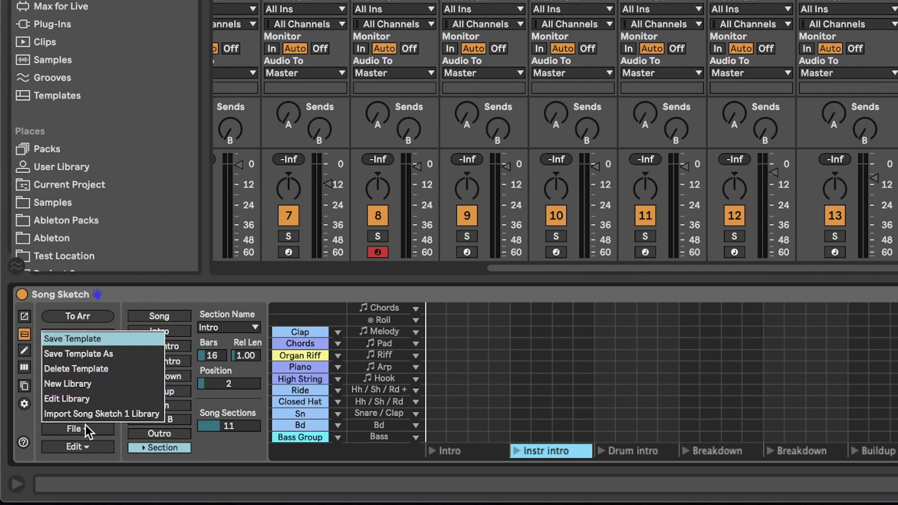
left_click(118, 435)
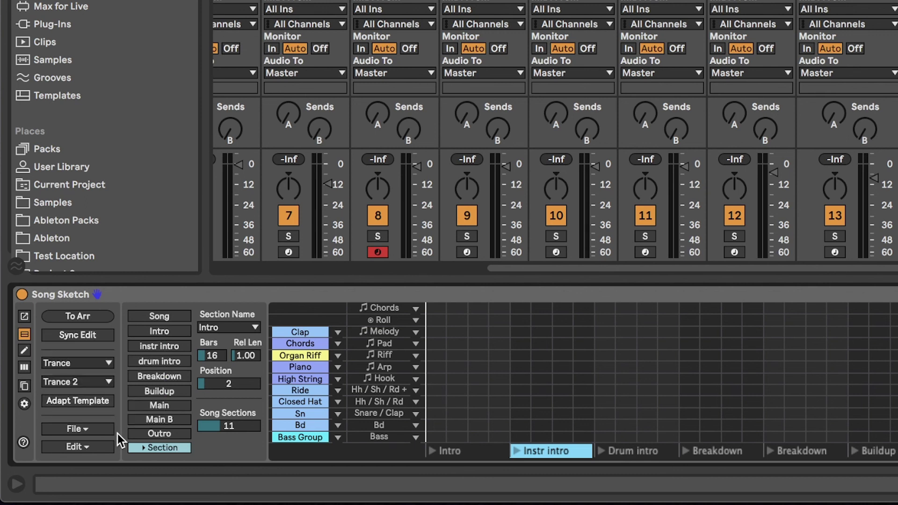